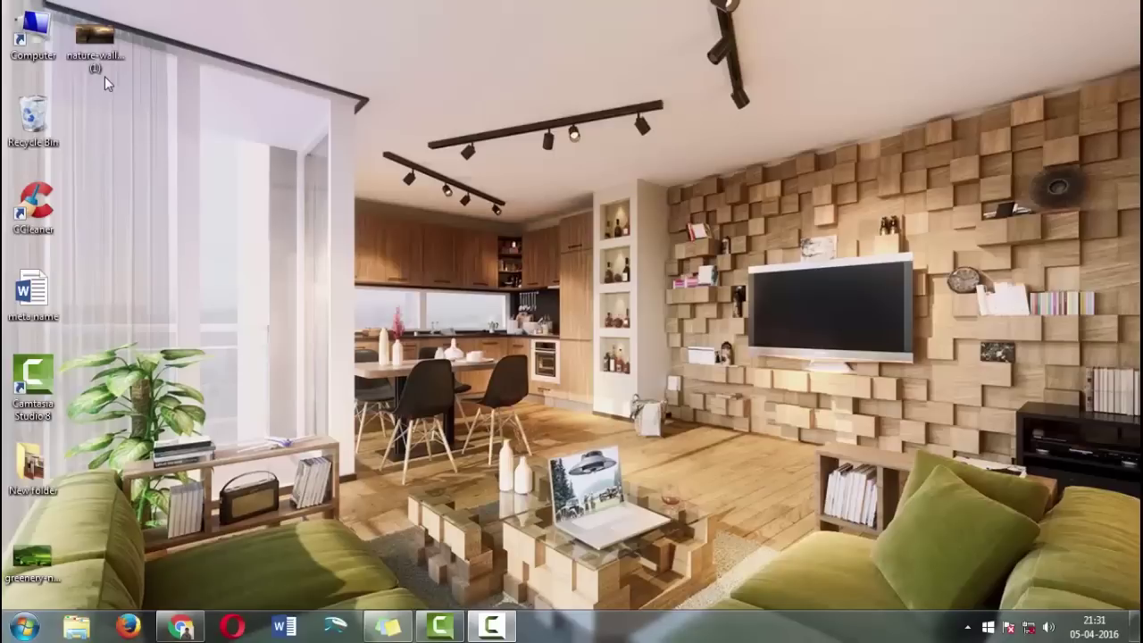
Step: Open the nature-wallpaper-1920x1080 (1) image from the desktop in Photoshop
right_click(100, 44)
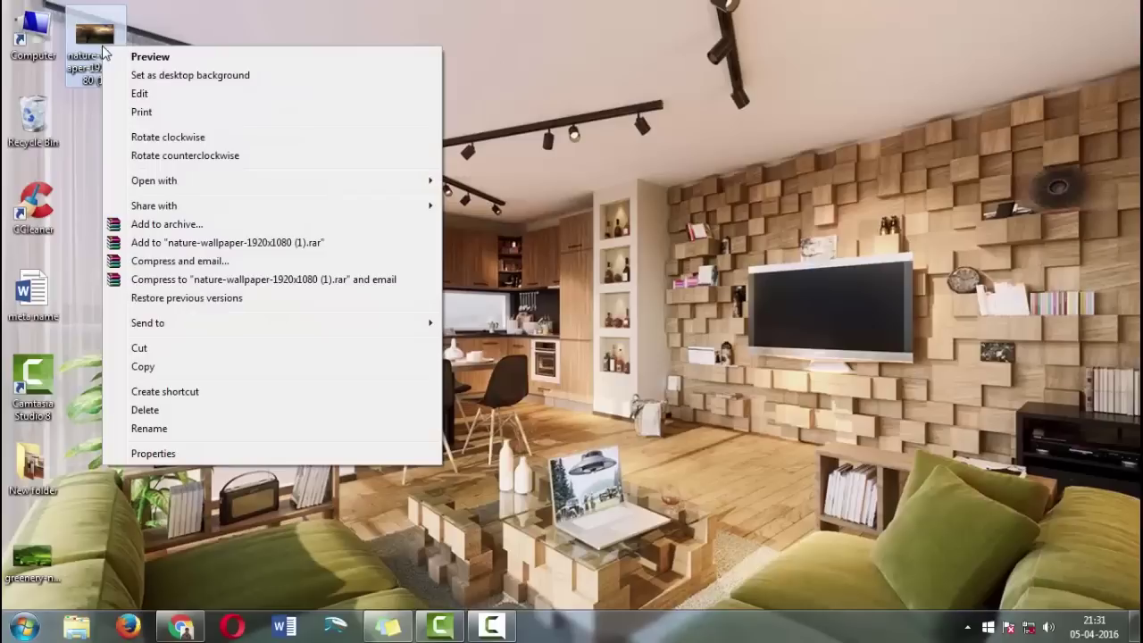
mouse_move(386, 181)
left_click(511, 181)
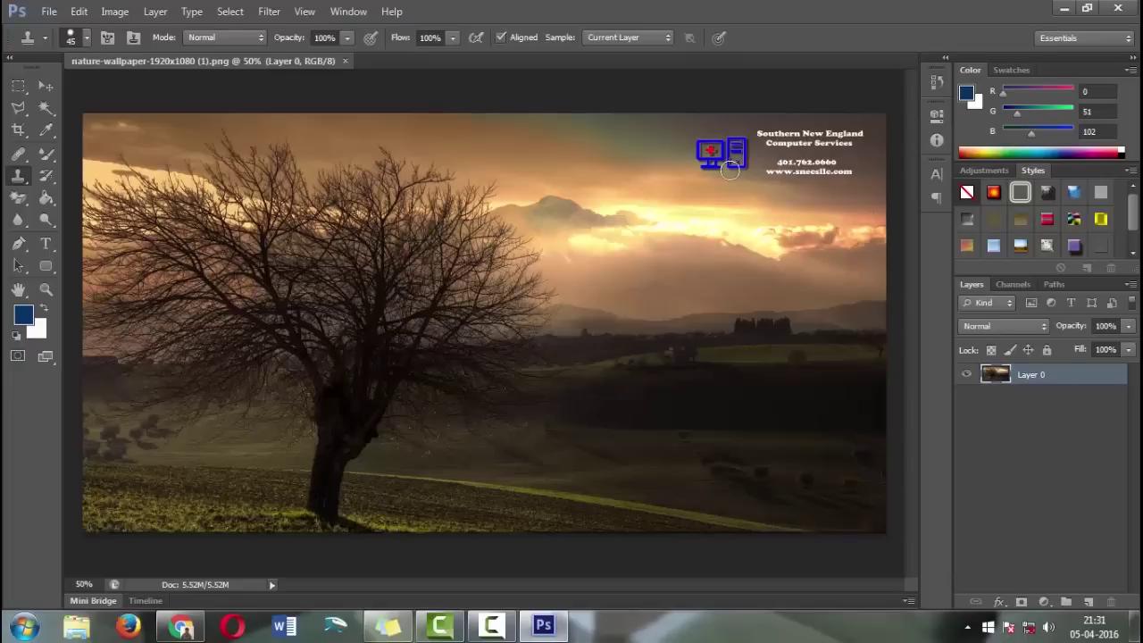
Step: Cover the watermark's phone number and web address lines with nearby sky using the Clone Stamp tool
left_click(21, 157)
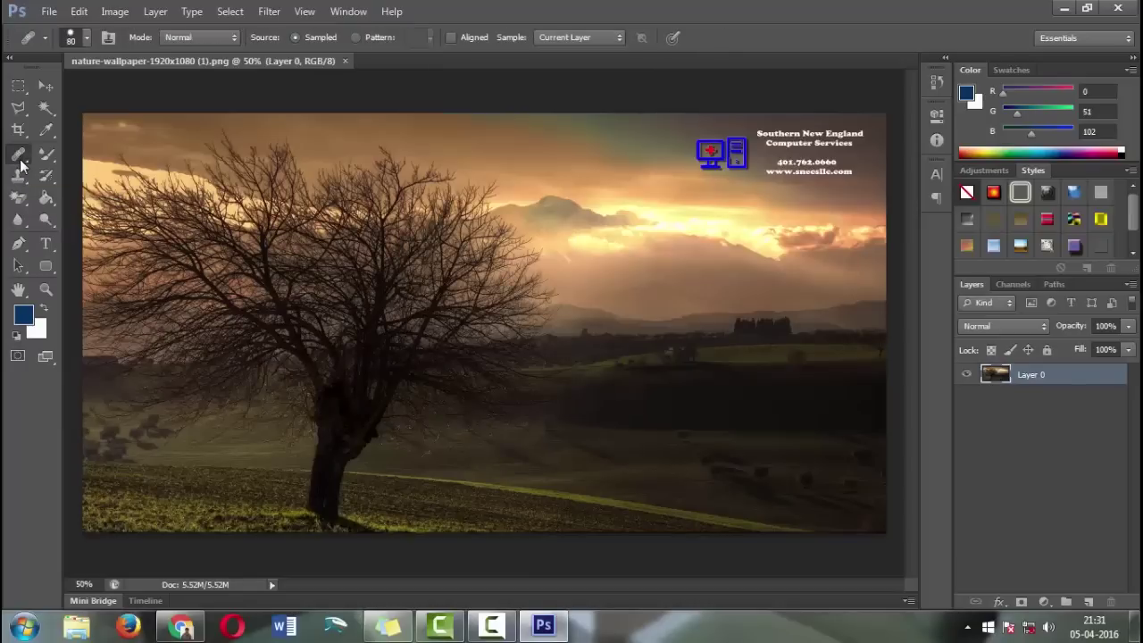
left_click(20, 178)
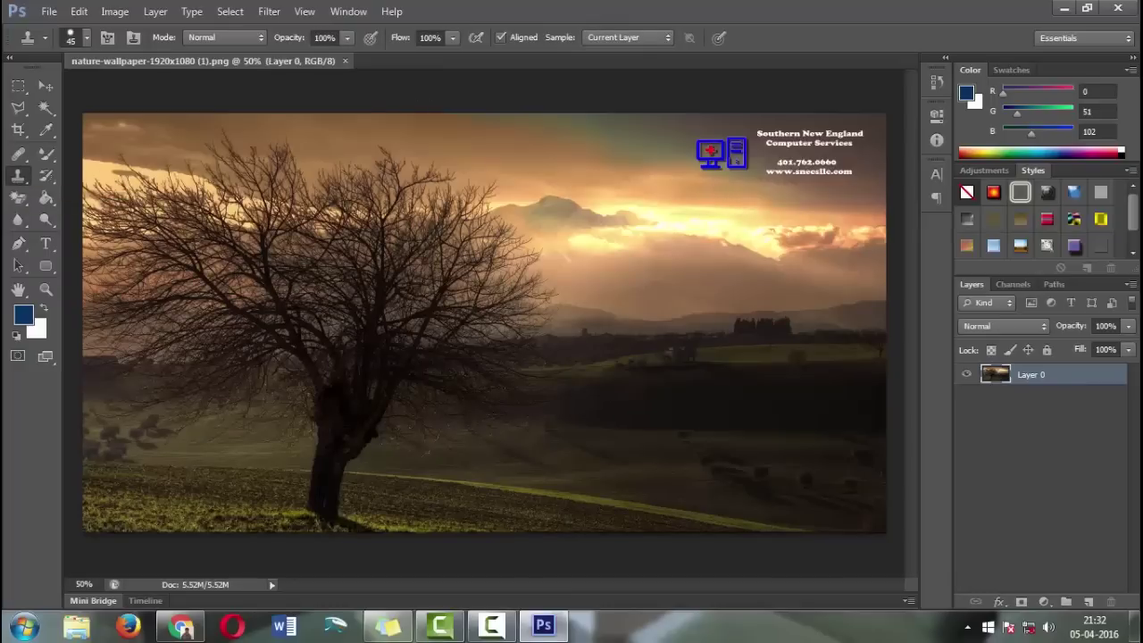
left_click(858, 190, "alt")
left_click_drag(854, 173, 820, 176)
left_click(828, 187, "alt")
mouse_move(814, 174)
left_mouse_down()
mouse_move(772, 170)
mouse_move(846, 173)
left_mouse_up()
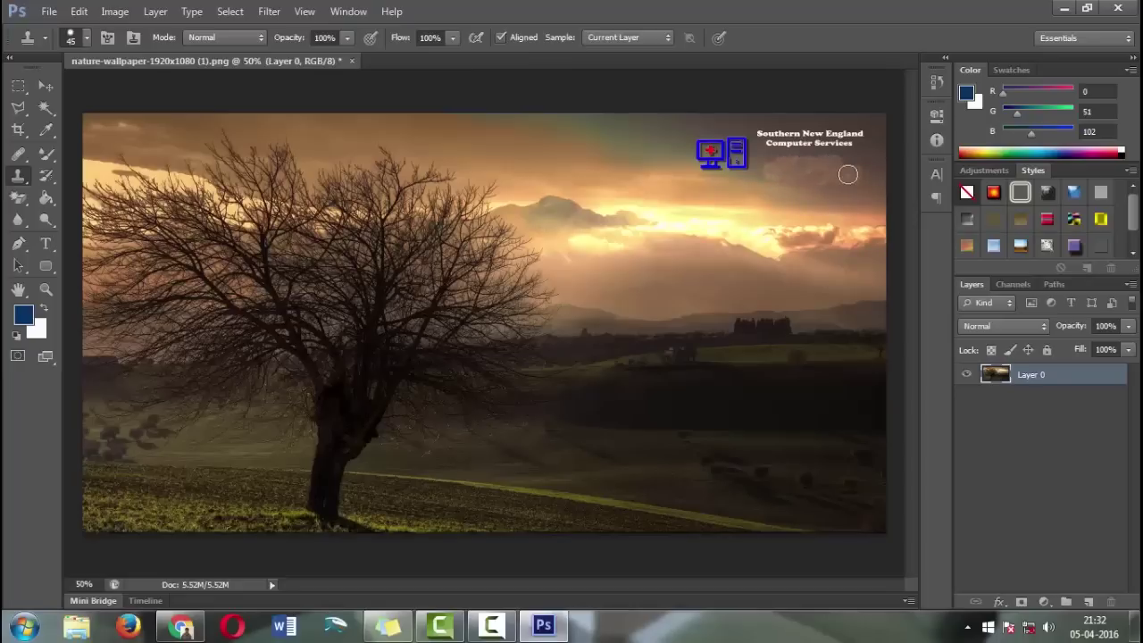
Step: Clone dark sky sampled beside the watermark over its two lines of company name text, Southern New England Computer Services
left_click(878, 129, "alt")
left_click_drag(860, 137, 808, 133)
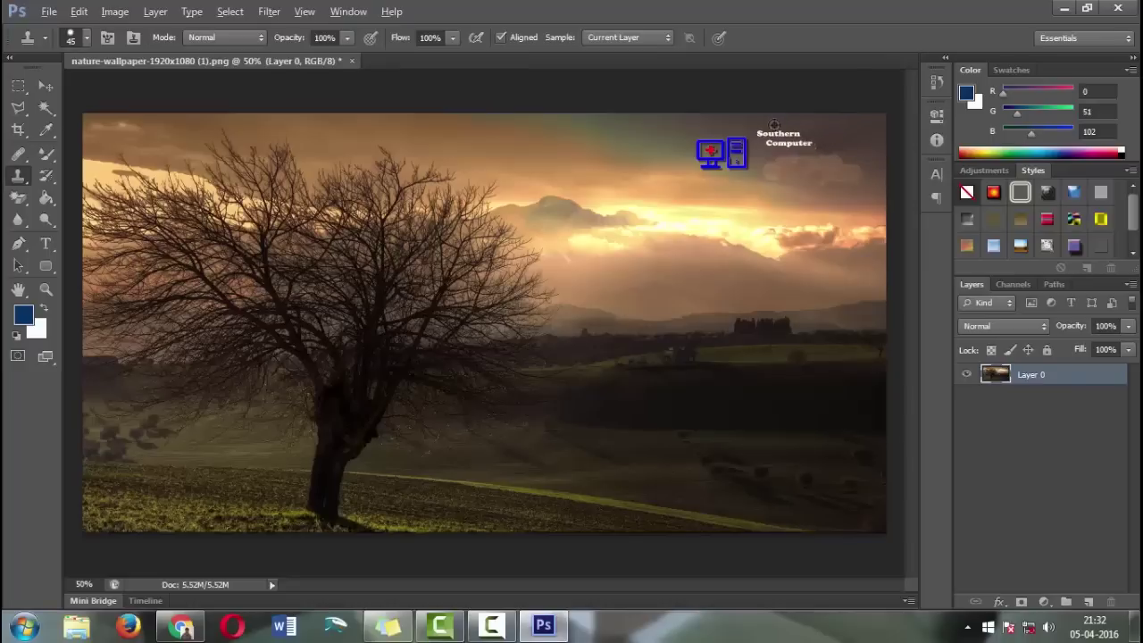
left_click(765, 124, "alt")
left_click_drag(762, 131, 802, 135)
left_click(765, 128, "alt")
mouse_move(765, 133)
left_mouse_down()
mouse_move(813, 143)
mouse_move(773, 141)
left_mouse_up()
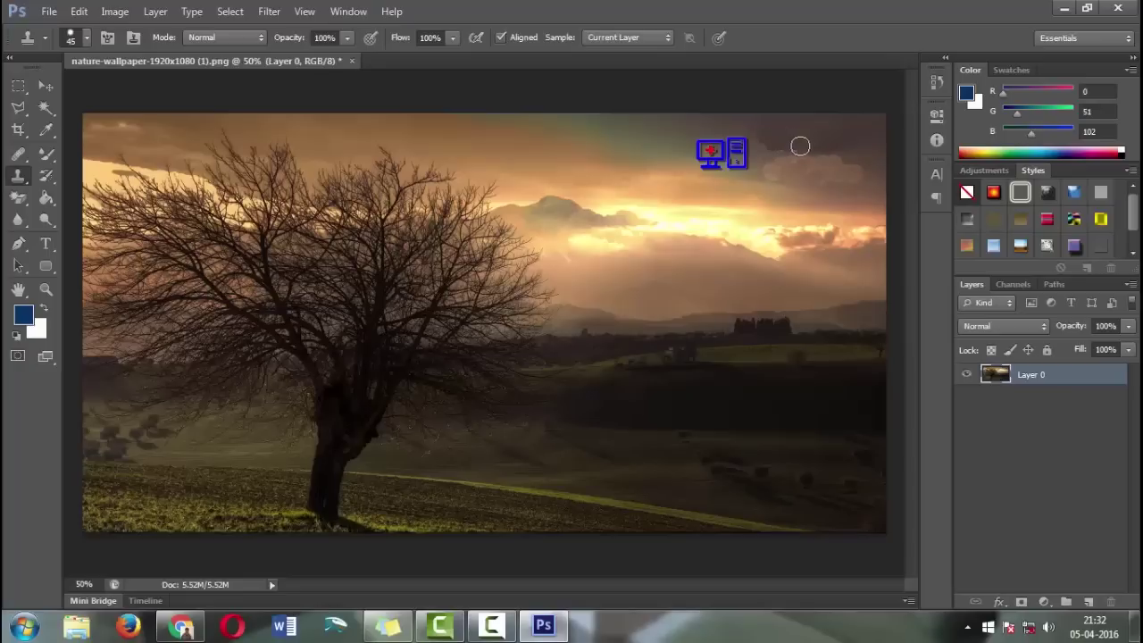
Step: Clone sampled sky over the blue computer logo to remove it from the image
left_click(866, 222, "alt")
left_click(716, 127, "alt")
mouse_move(703, 137)
left_mouse_down()
mouse_move(744, 139)
mouse_move(747, 153)
mouse_move(718, 145)
mouse_move(738, 168)
mouse_move(716, 154)
mouse_move(762, 157)
mouse_move(703, 146)
mouse_move(743, 148)
mouse_move(723, 181)
left_mouse_up()
mouse_move(717, 181)
left_mouse_down()
mouse_move(705, 170)
mouse_move(745, 163)
mouse_move(702, 158)
left_mouse_up()
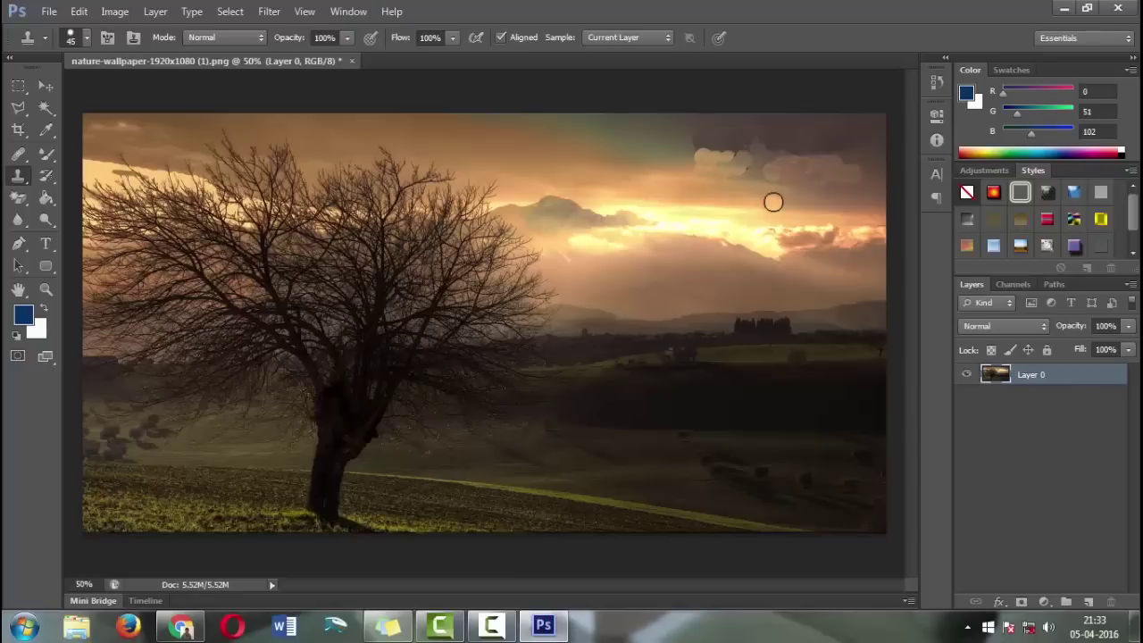
Step: Blend the cloned patch where the computer logo was into the surrounding sky with the Healing Brush
key("j")
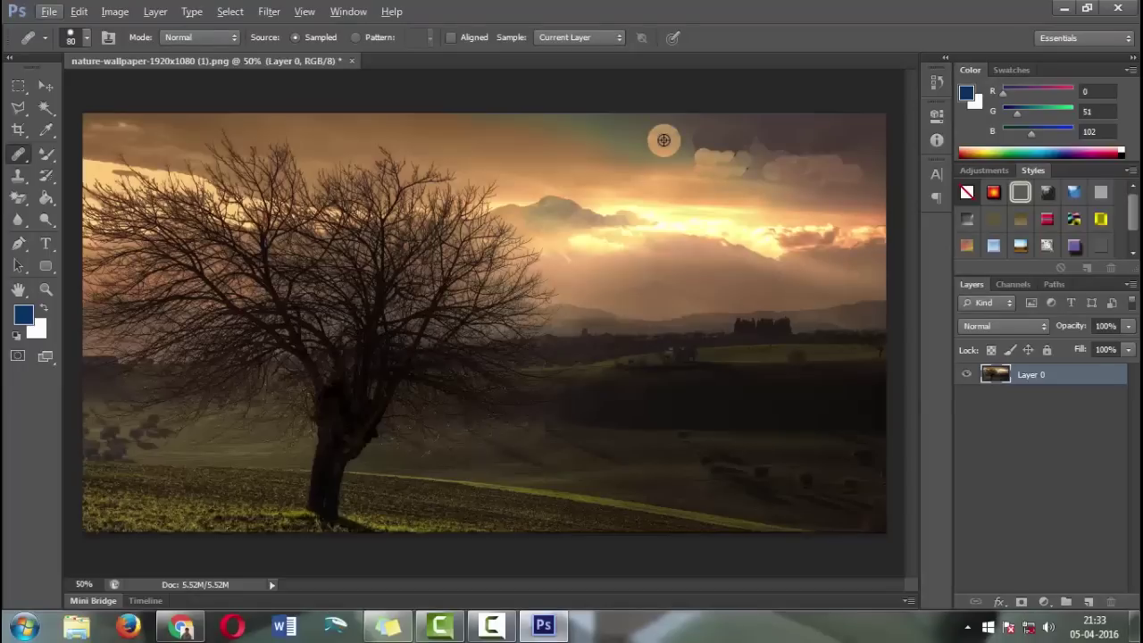
left_click(664, 140, "alt")
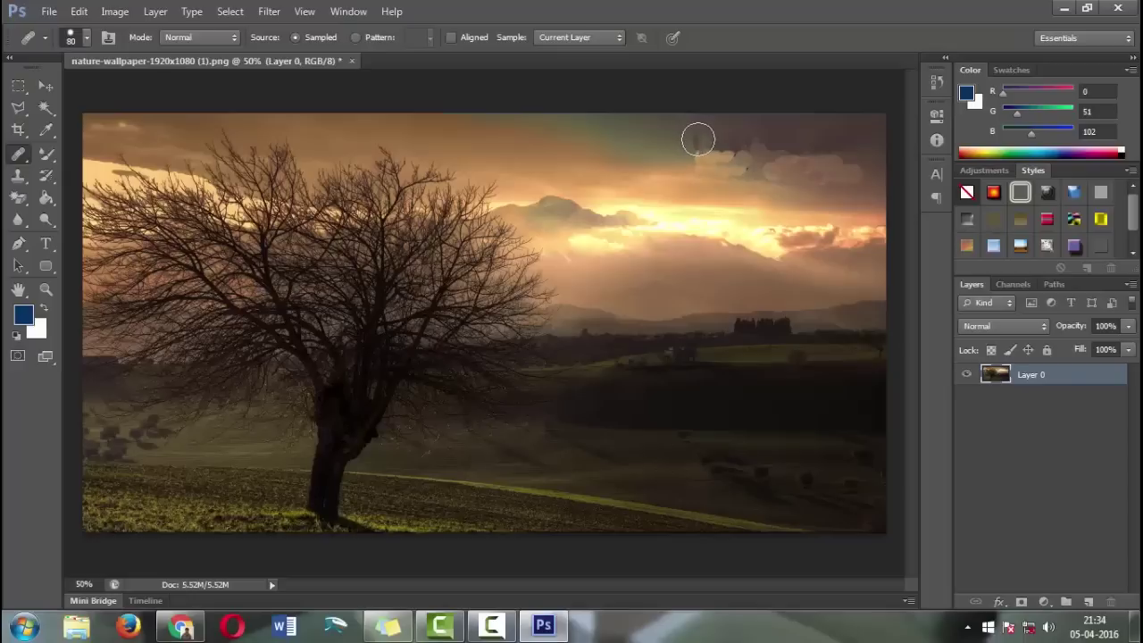
mouse_move(705, 140)
left_mouse_down()
mouse_move(756, 142)
mouse_move(684, 153)
left_mouse_up()
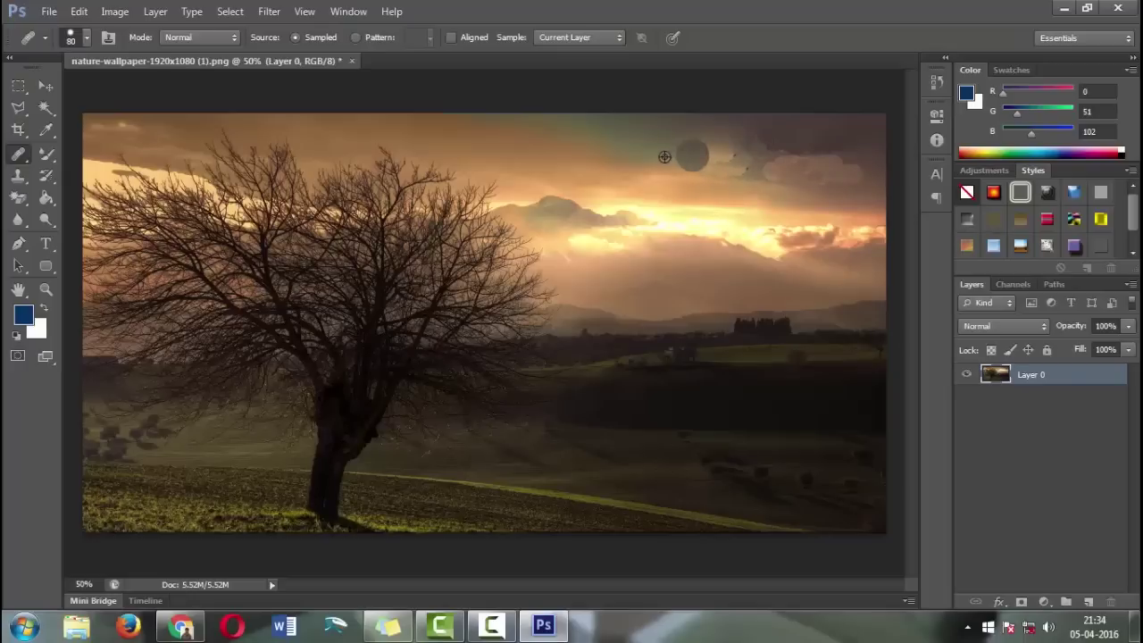
left_click(656, 157, "alt")
left_click(697, 164)
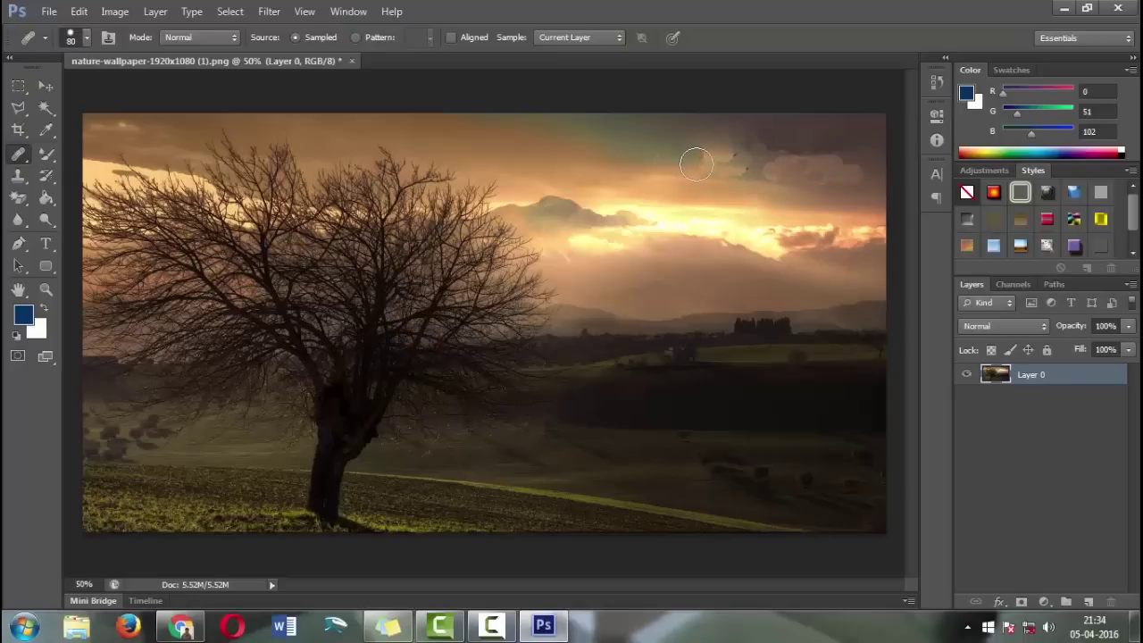
left_click_drag(713, 166, 744, 159)
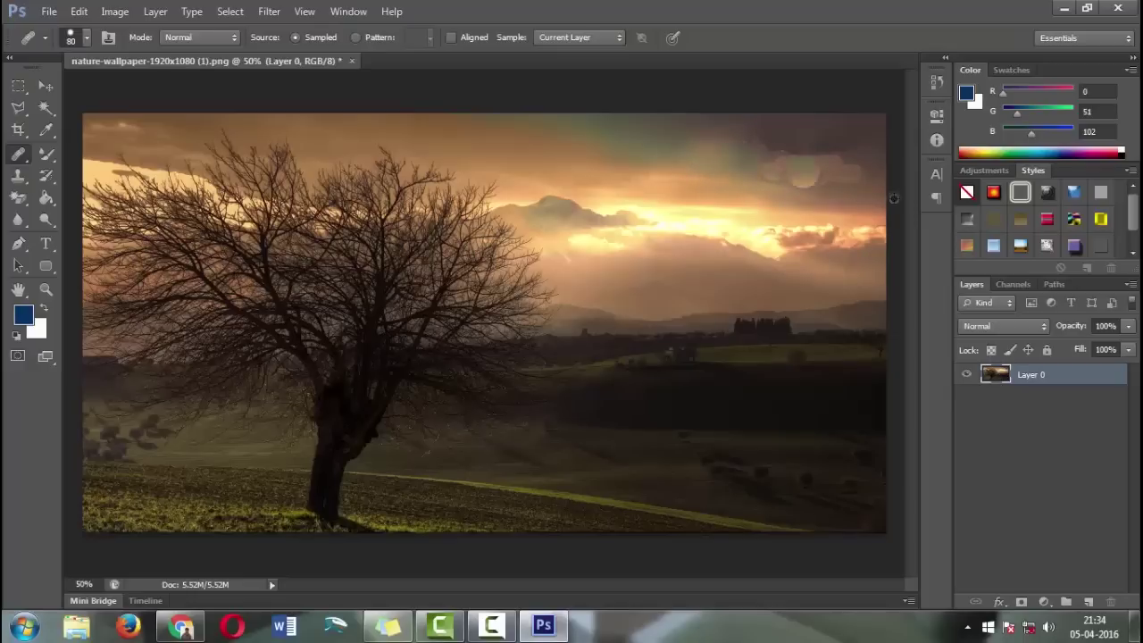
Step: Heal the blotchy right part of the sky where the watermark text was, using samples from the adjacent clouds
left_click(878, 186, "alt")
mouse_move(854, 175)
left_mouse_down()
mouse_move(839, 171)
mouse_move(846, 155)
left_mouse_up()
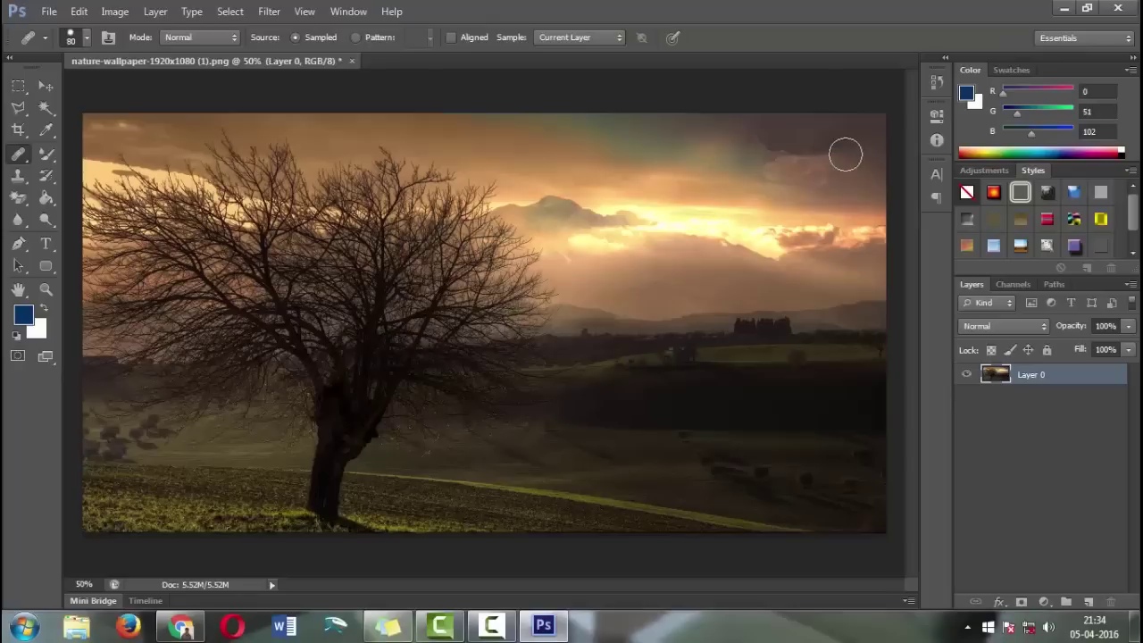
left_click(852, 200, "alt")
left_click_drag(863, 190, 829, 186)
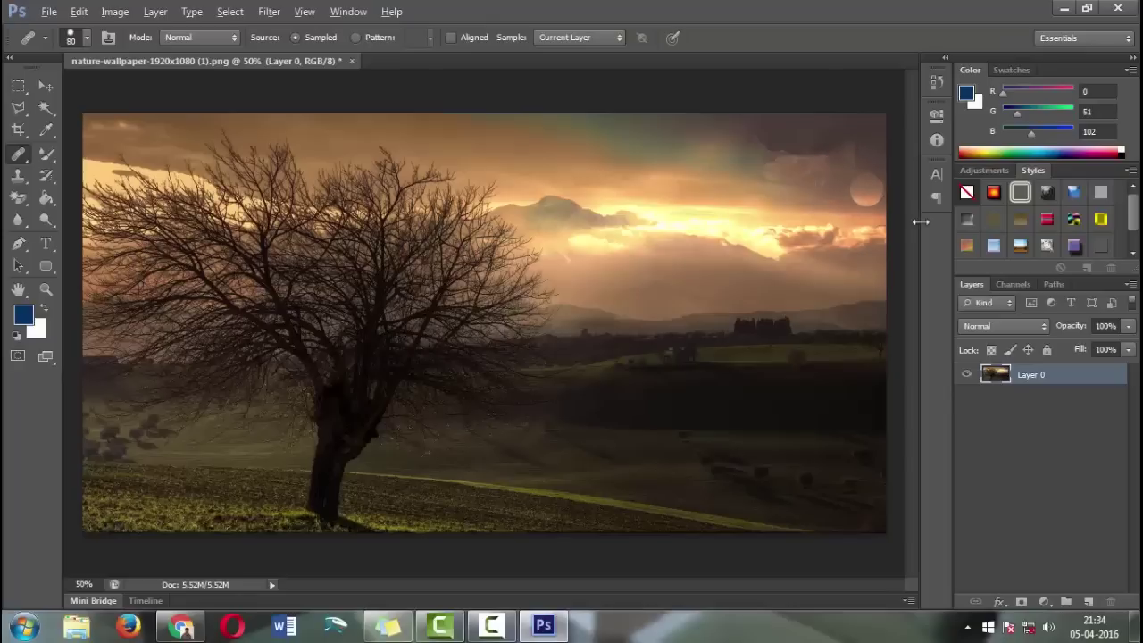
left_click(867, 191)
left_click(873, 135, "alt")
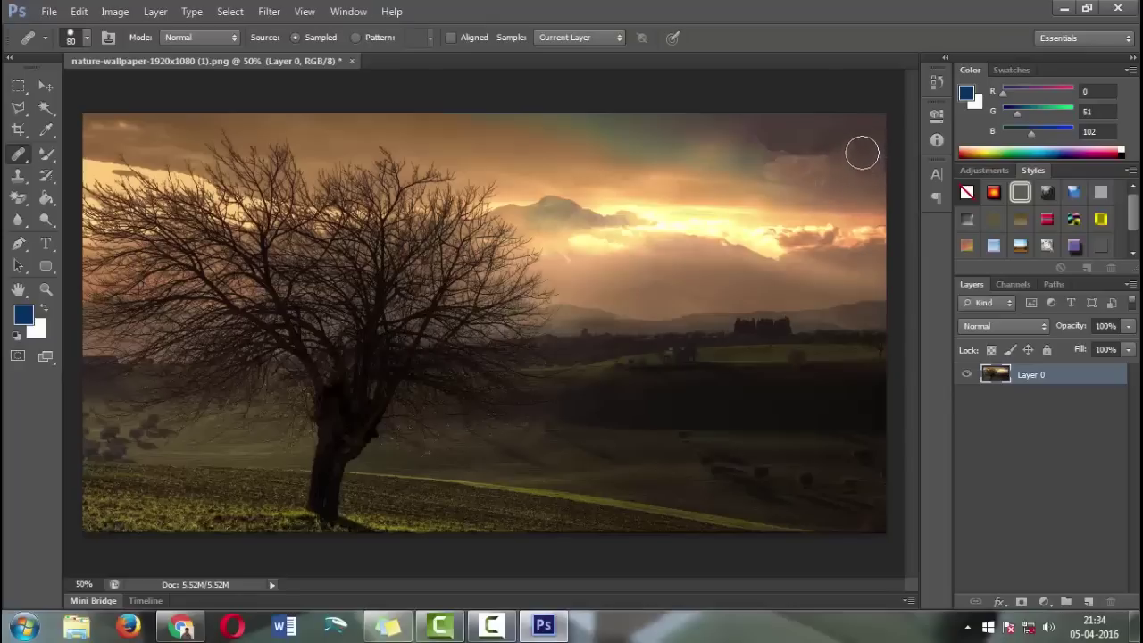
mouse_move(830, 154)
left_mouse_down()
mouse_move(830, 173)
mouse_move(808, 171)
mouse_move(837, 179)
mouse_move(824, 172)
left_mouse_up()
left_click(857, 190, "alt")
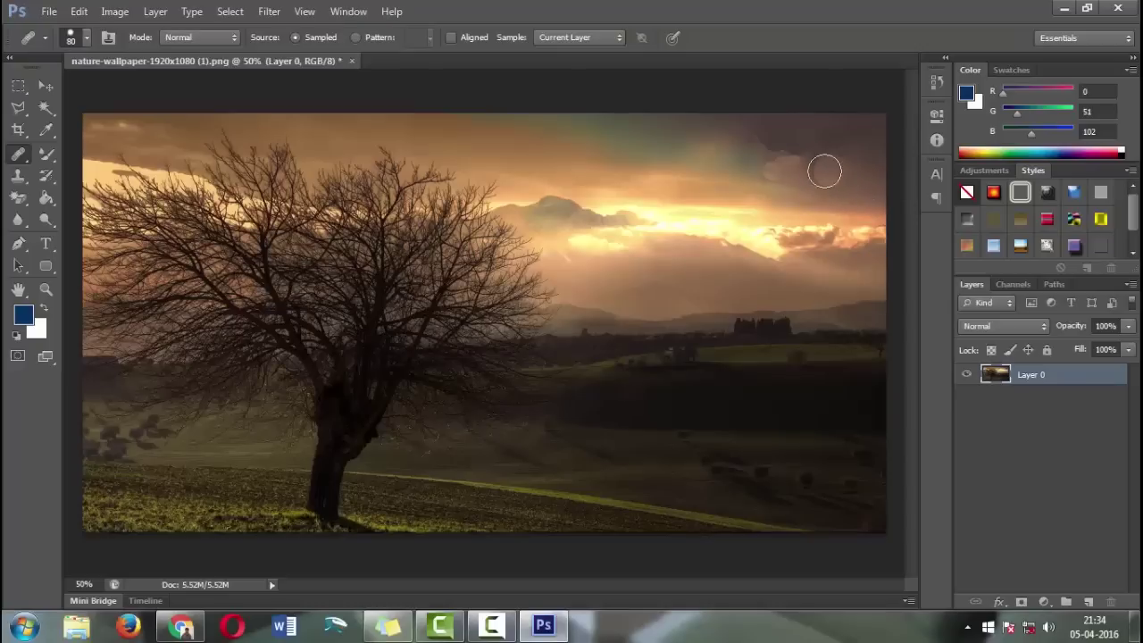
Step: Heal the remaining blotches at the left end of the former text area, undoing the stray dab on the clouds below
left_click(806, 176, "alt")
left_click(853, 224)
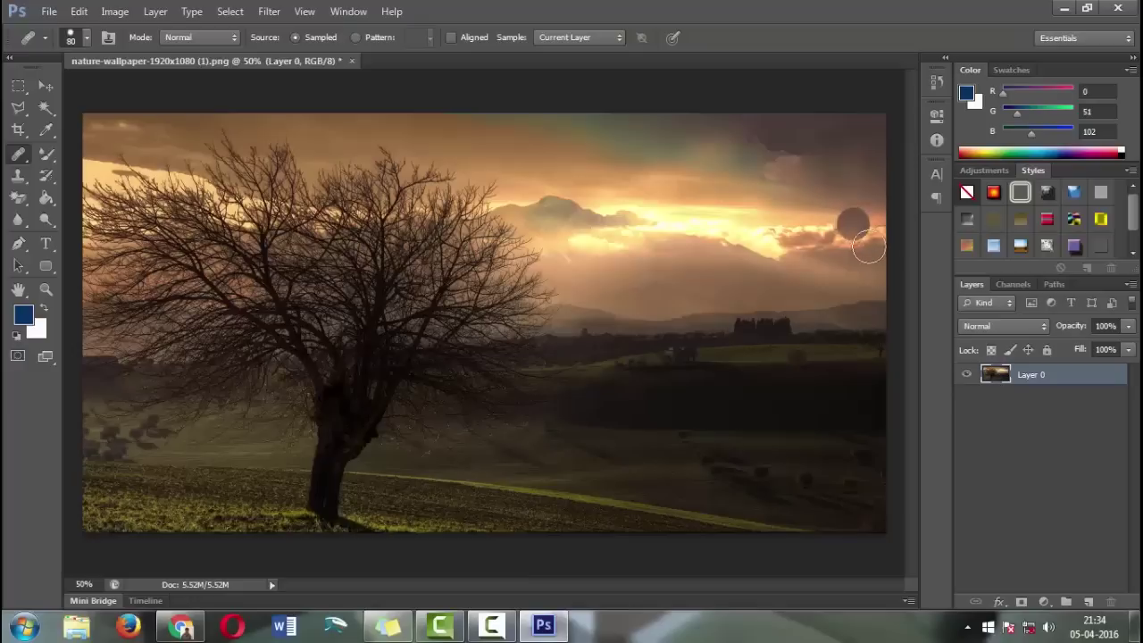
key("ctrl+z")
left_click(825, 194, "alt")
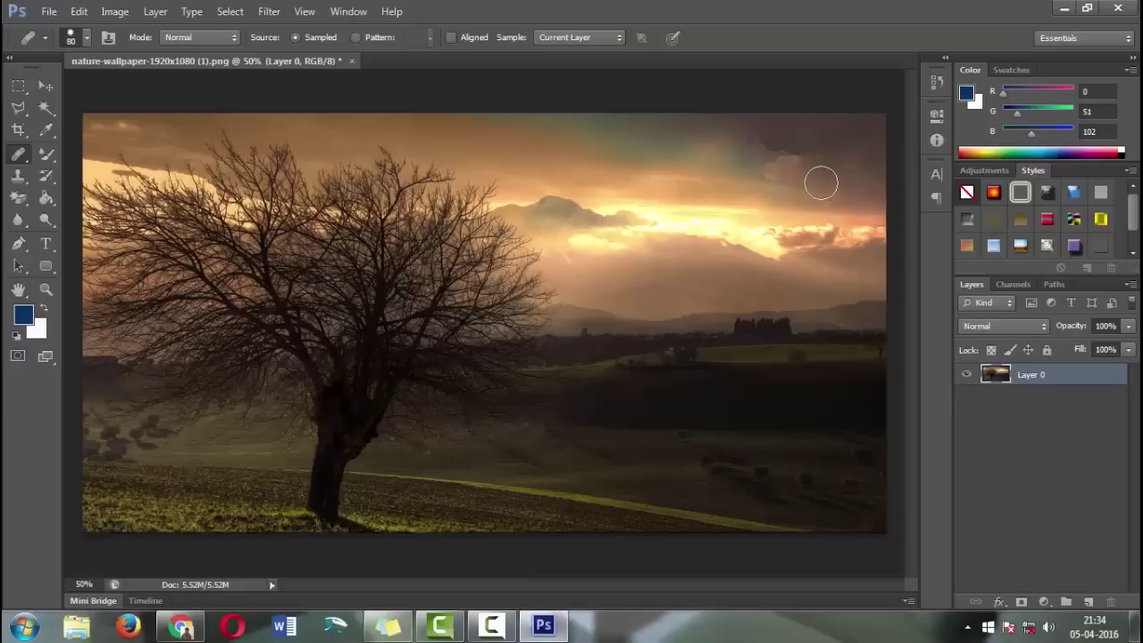
left_click(845, 192)
left_click(791, 162)
left_click(783, 164)
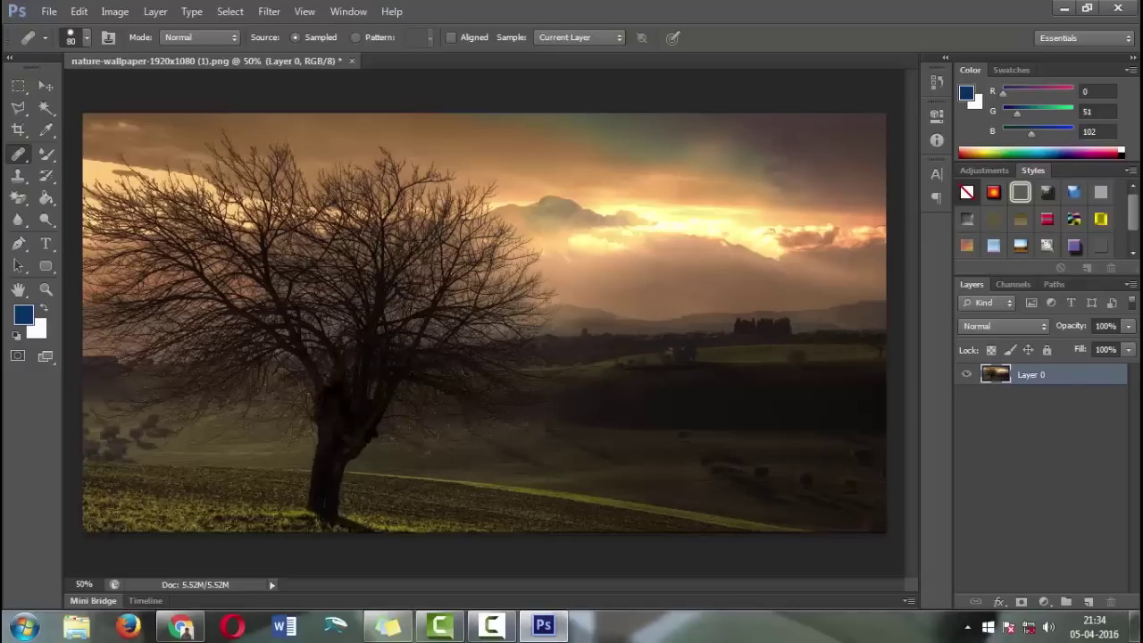
key("ctrl+minus")
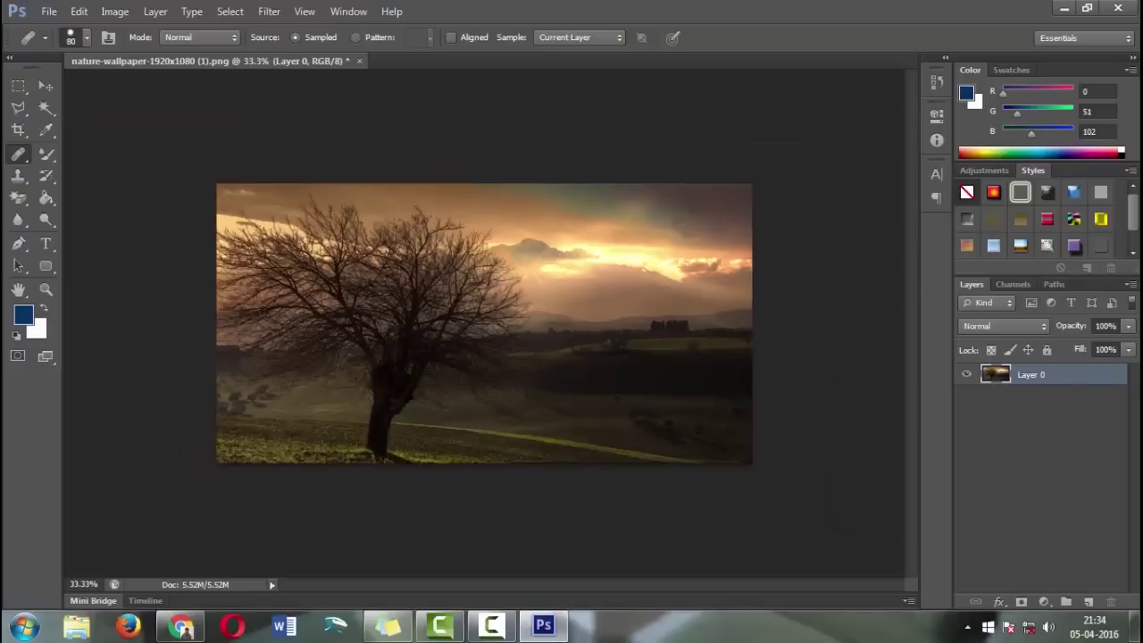
key("ctrl+plus")
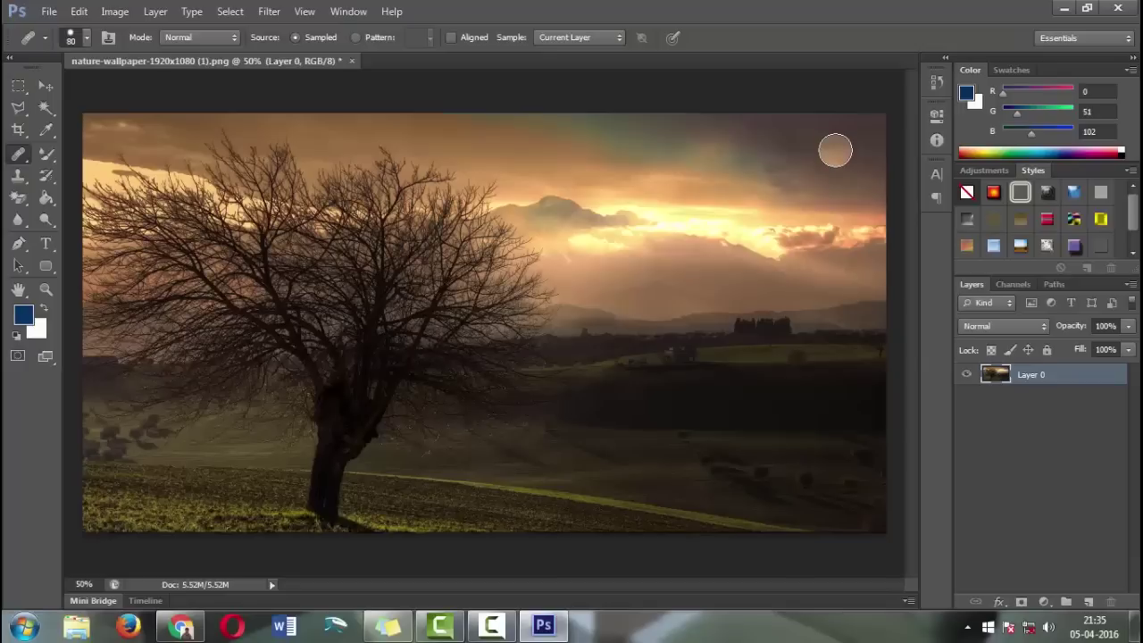
left_click(835, 188)
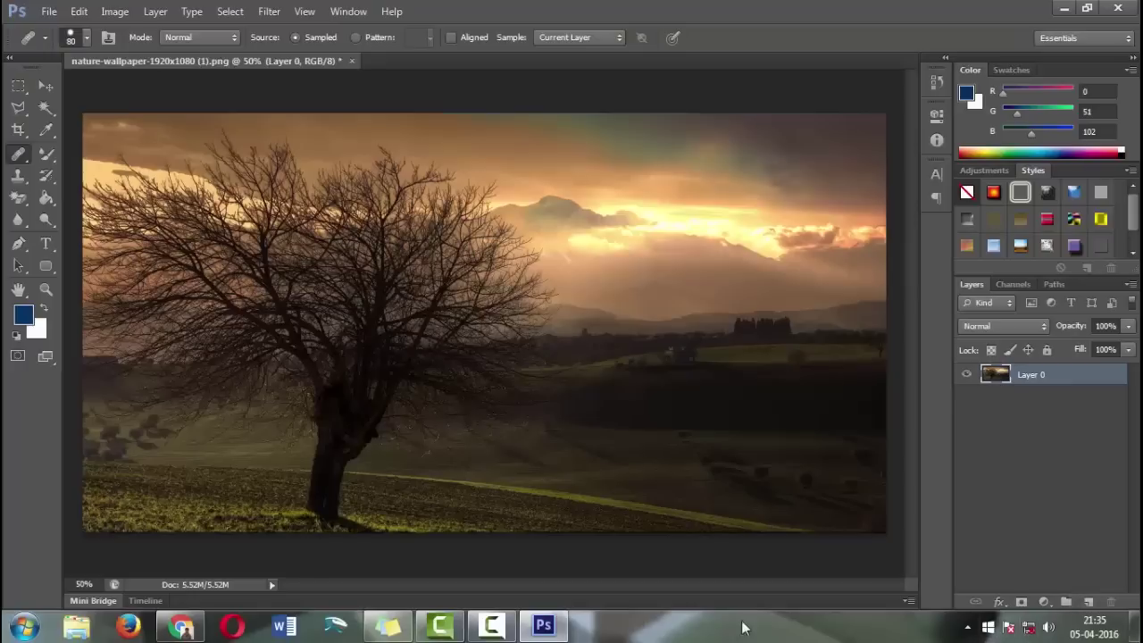
left_click(490, 625)
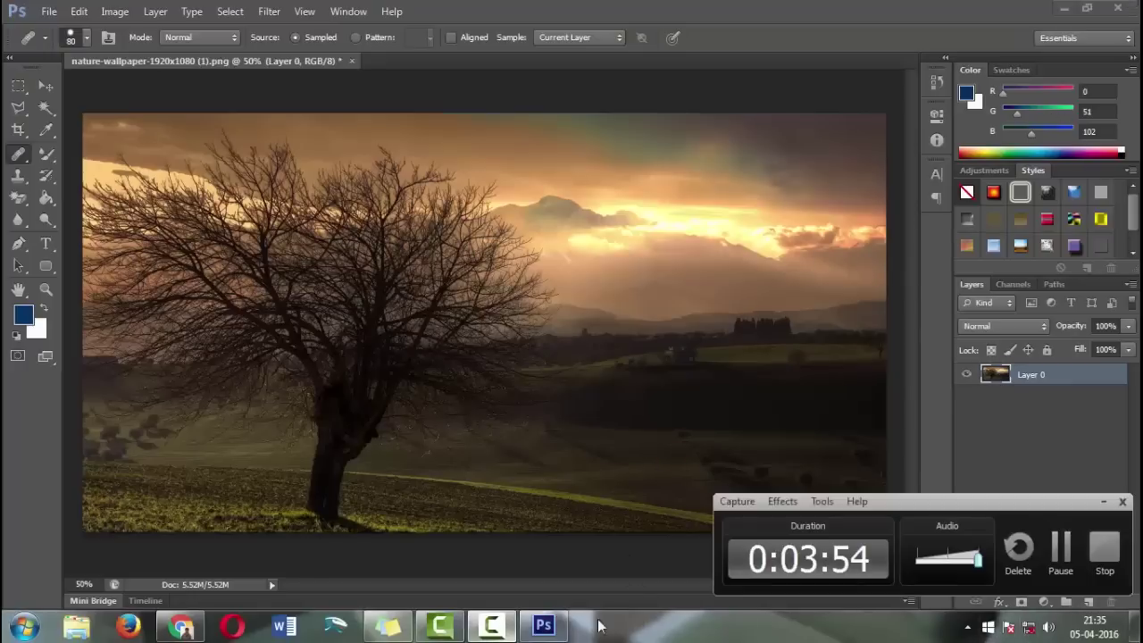